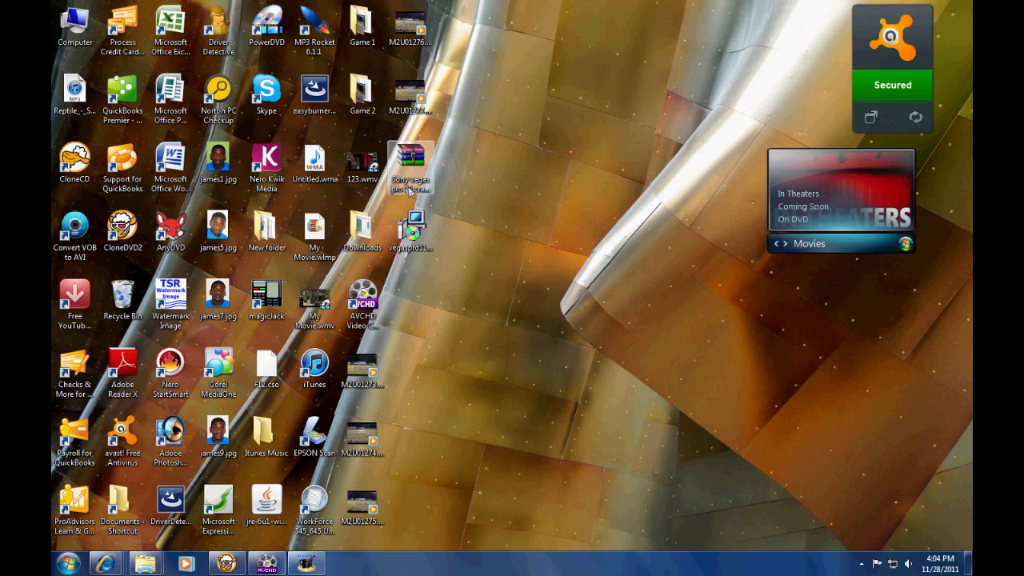
Select the vegaspro11 installer file among the desktop icons
click(414, 229)
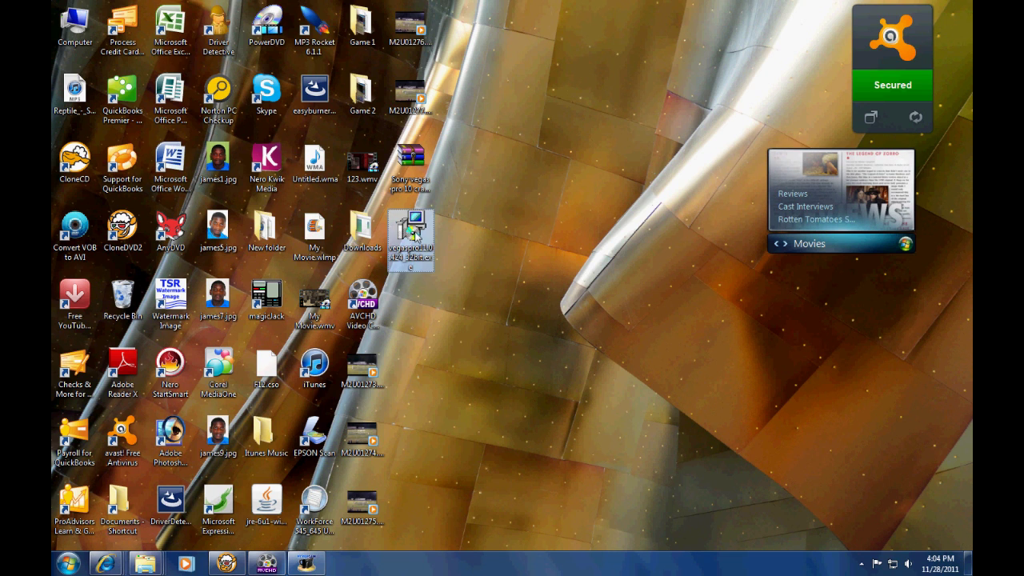
Launch the Vegas Pro 11 installer, keep English, and accept the license agreement
double_click(414, 232)
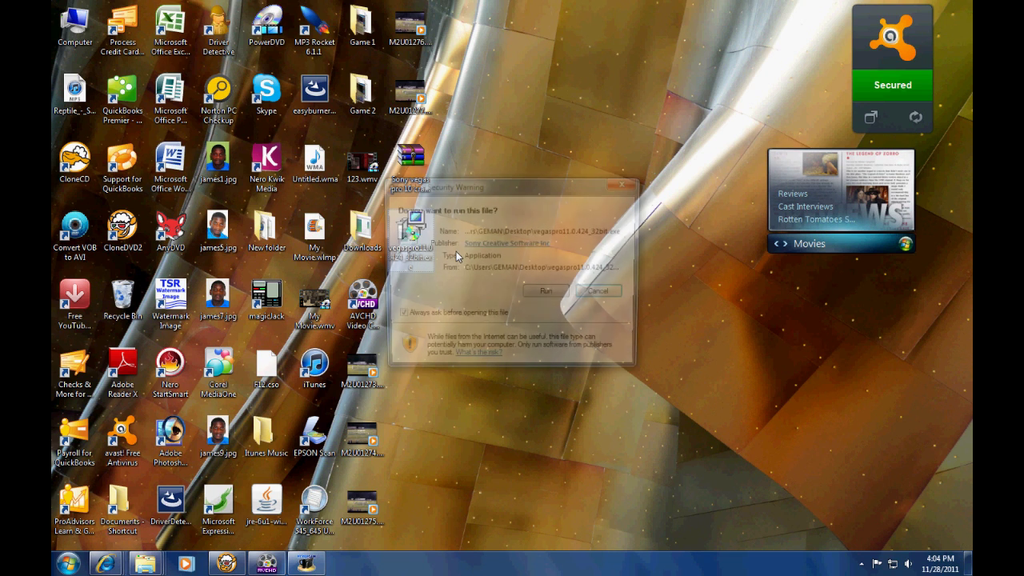
click(524, 291)
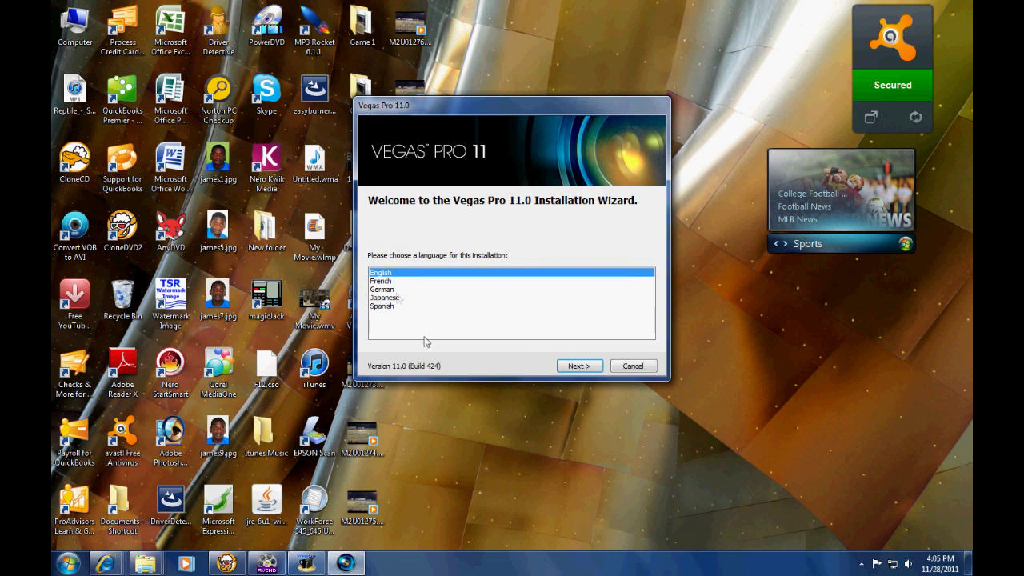
click(574, 366)
click(400, 318)
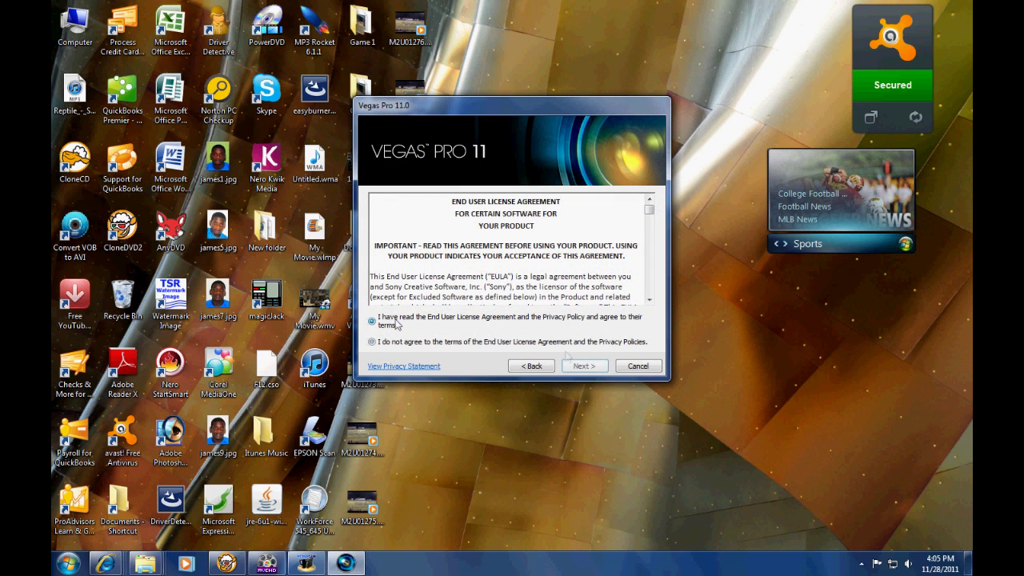
Install Vegas Pro 11.0 into the default folder, close the finished installer, and select the crack archive
click(582, 365)
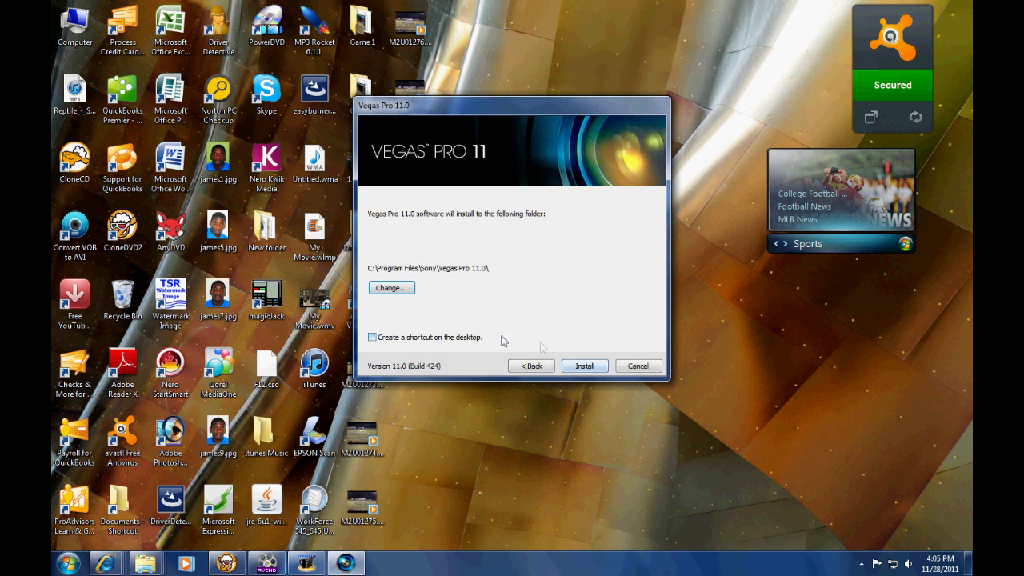
click(584, 366)
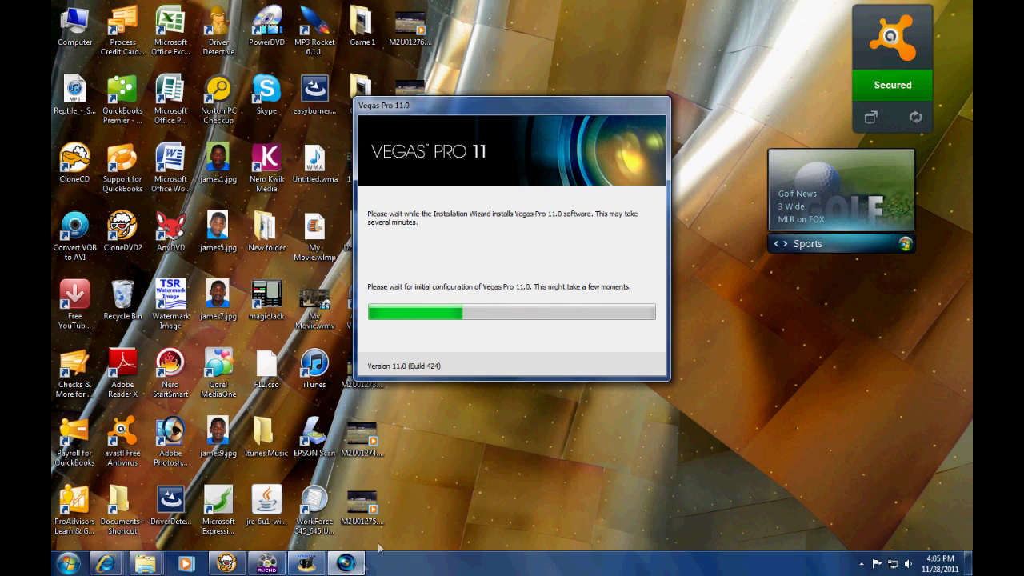
click(304, 565)
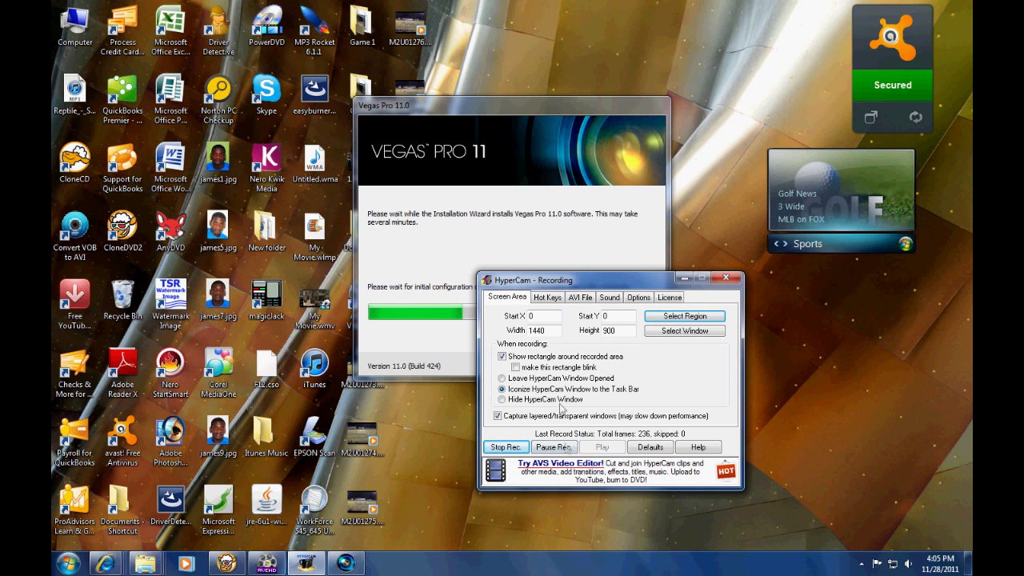
click(547, 447)
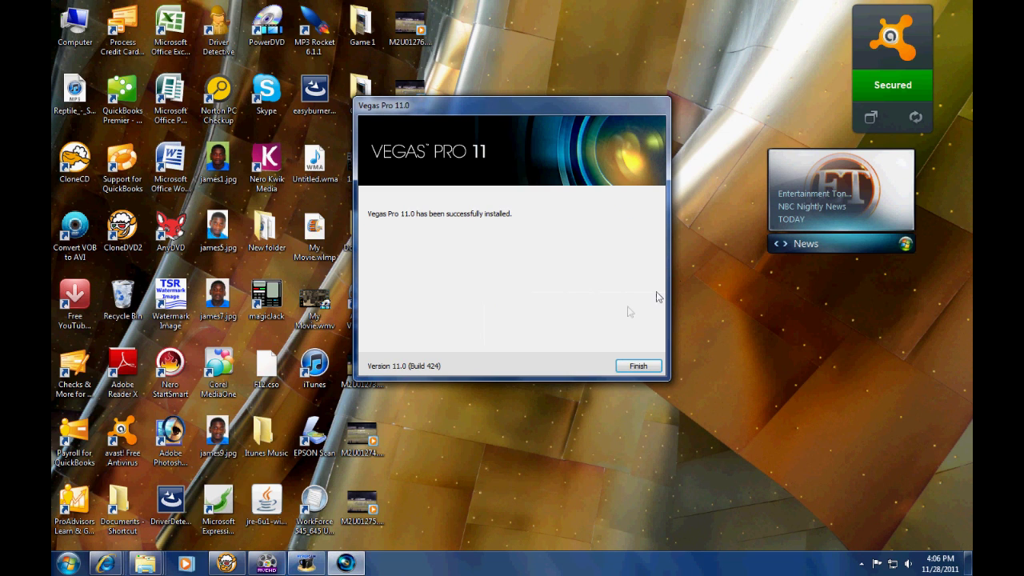
click(636, 367)
click(415, 172)
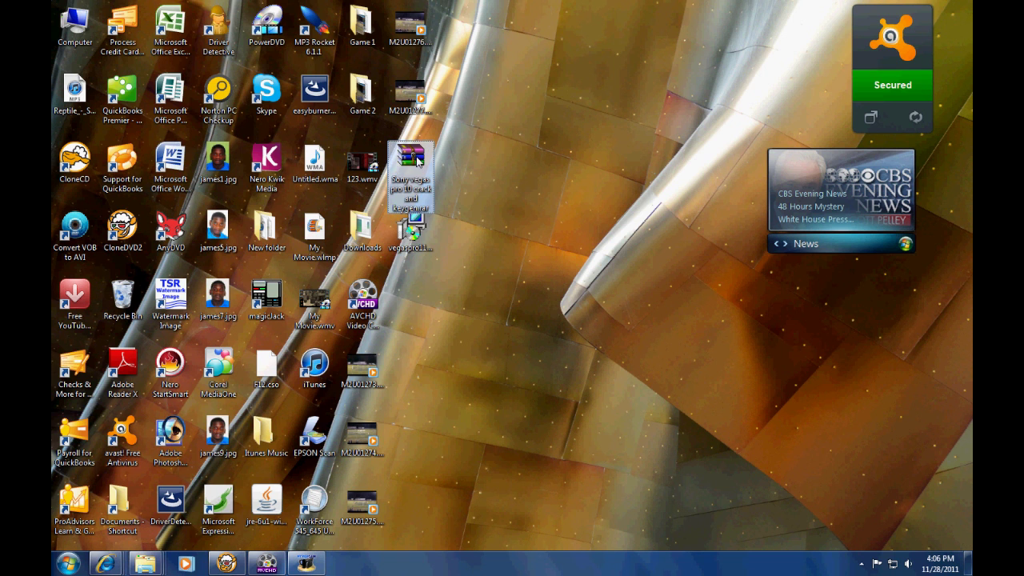
Open the crack and keygen archive in WinRAR and enter its folder
double_click(416, 170)
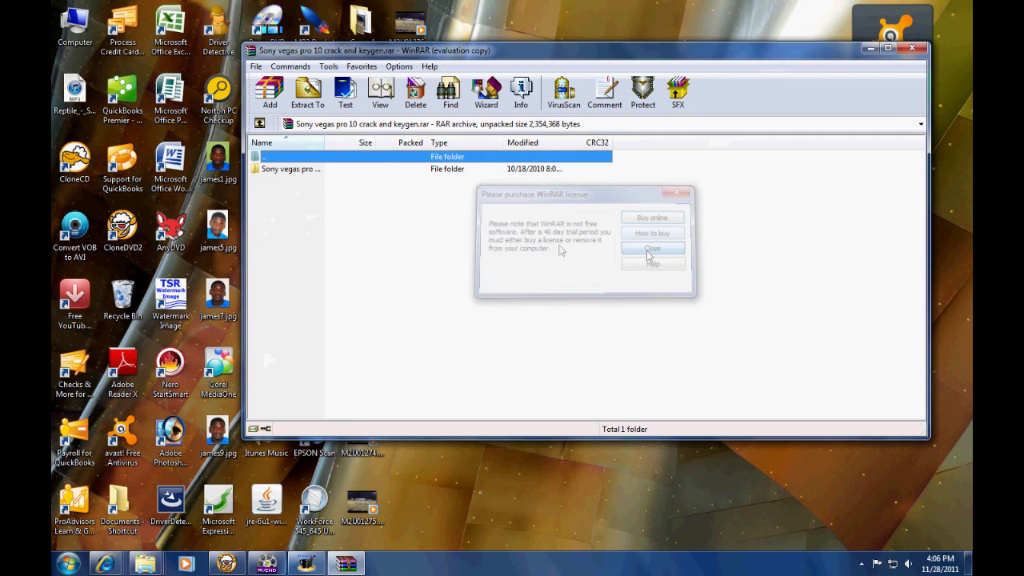
click(653, 249)
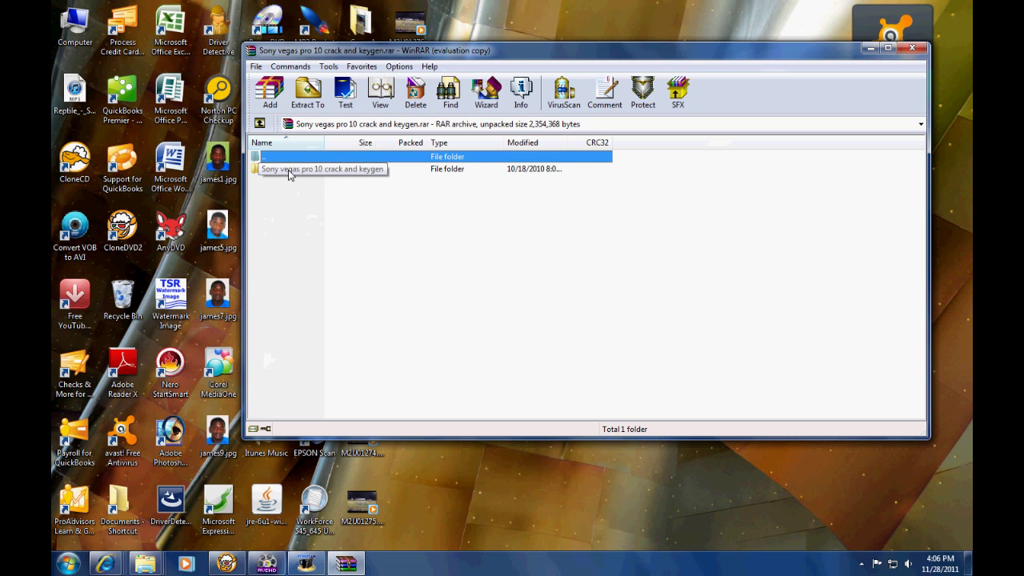
double_click(299, 168)
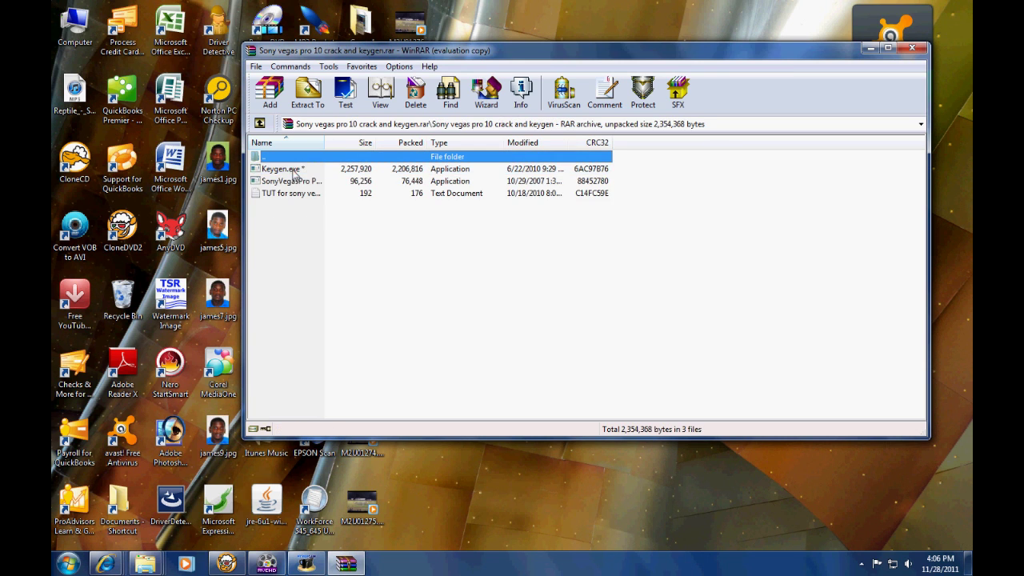
Run the SonyVegasPro patch from the archive, entering the archive password
click(293, 180)
double_click(291, 169)
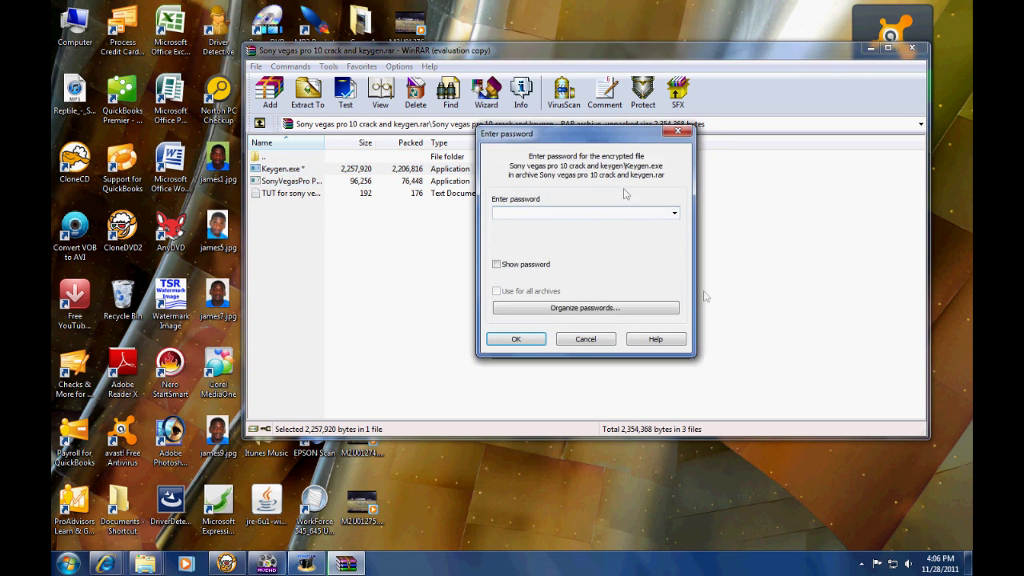
click(678, 131)
click(144, 187)
double_click(312, 182)
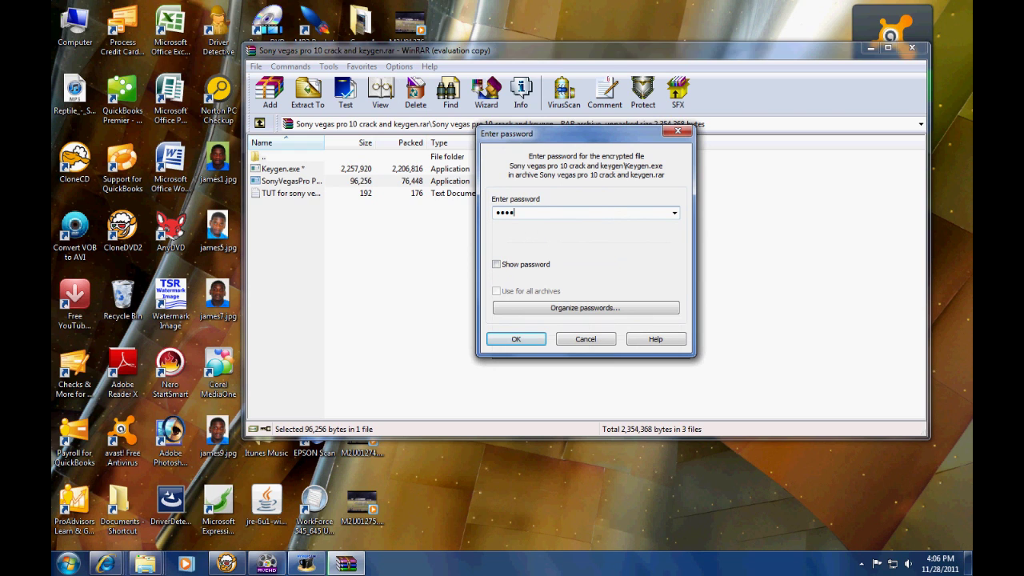
key(Return)
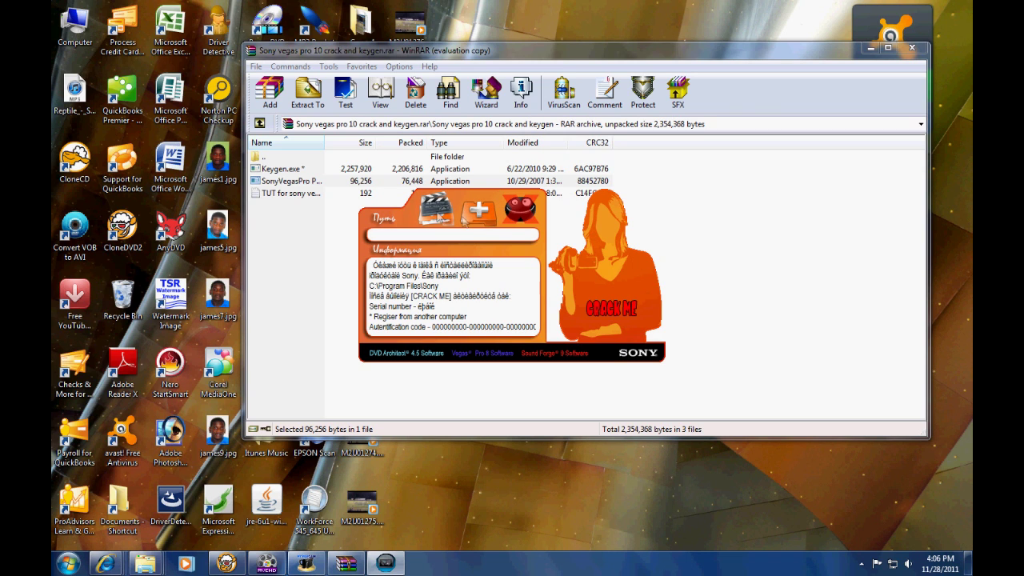
Browse to C:\Program Files\Sony\Vegas Pro 11.0 as the patch tool's target path
click(435, 210)
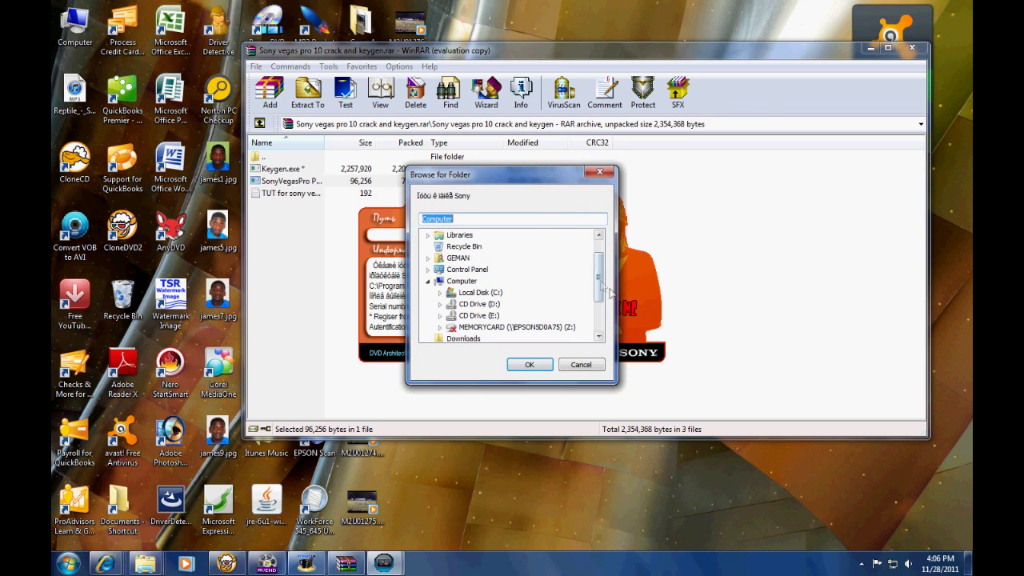
scroll(479, 280, up, 1)
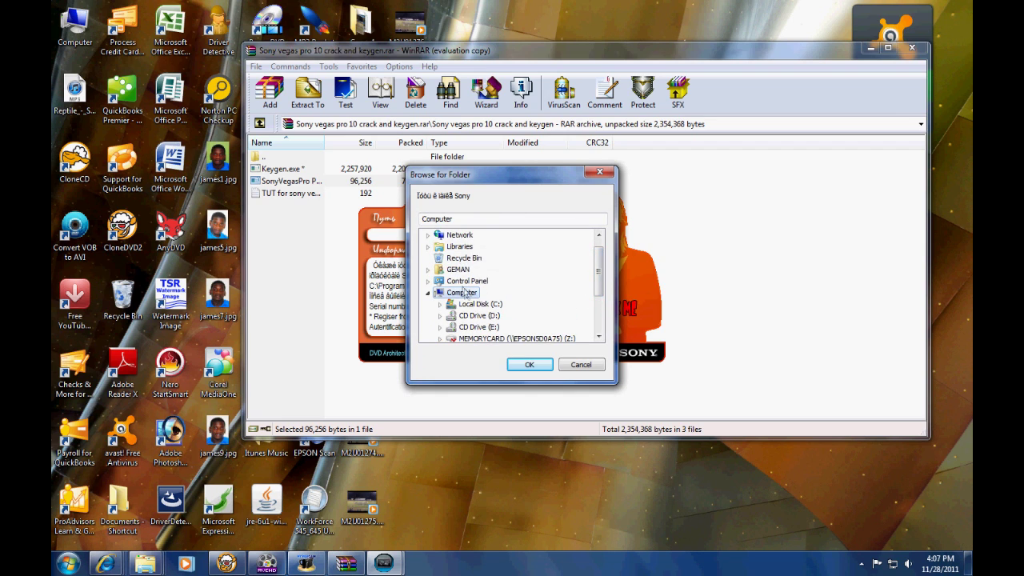
scroll(462, 280, down, 2)
double_click(478, 235)
scroll(488, 283, down, 3)
scroll(491, 280, up, 1)
double_click(502, 260)
scroll(502, 262, down, 3)
scroll(502, 263, down, 12)
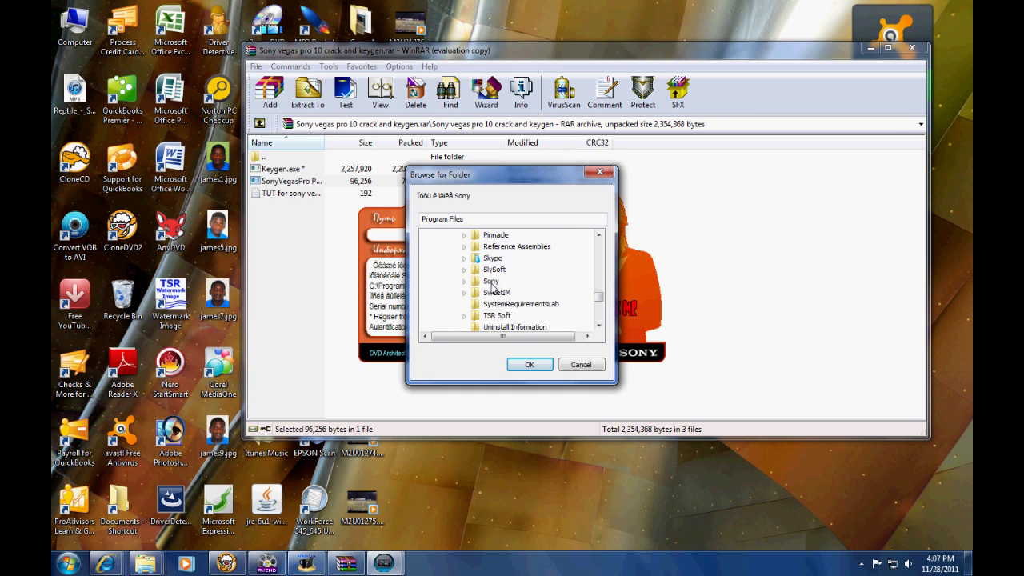
double_click(491, 282)
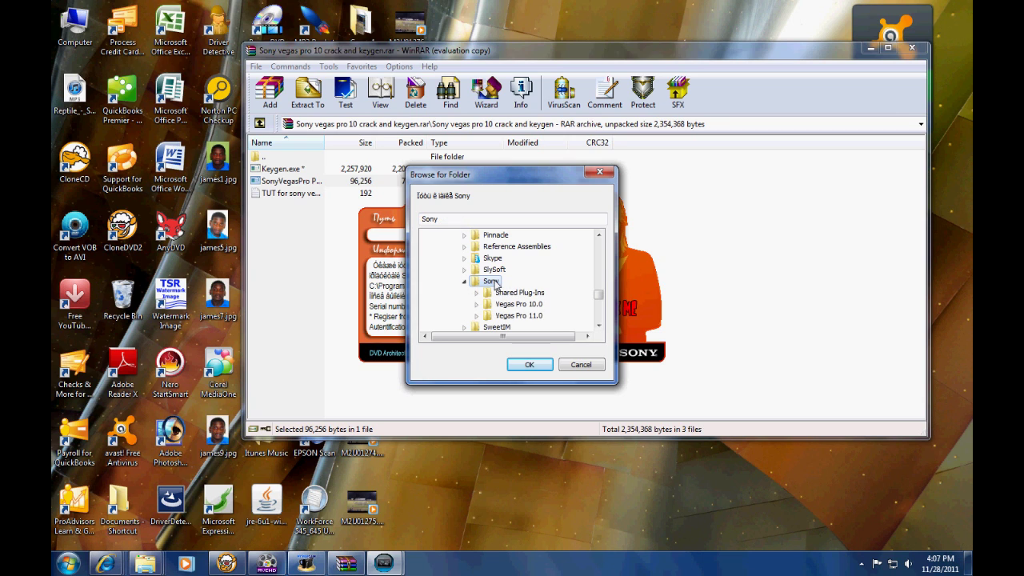
click(518, 316)
click(528, 364)
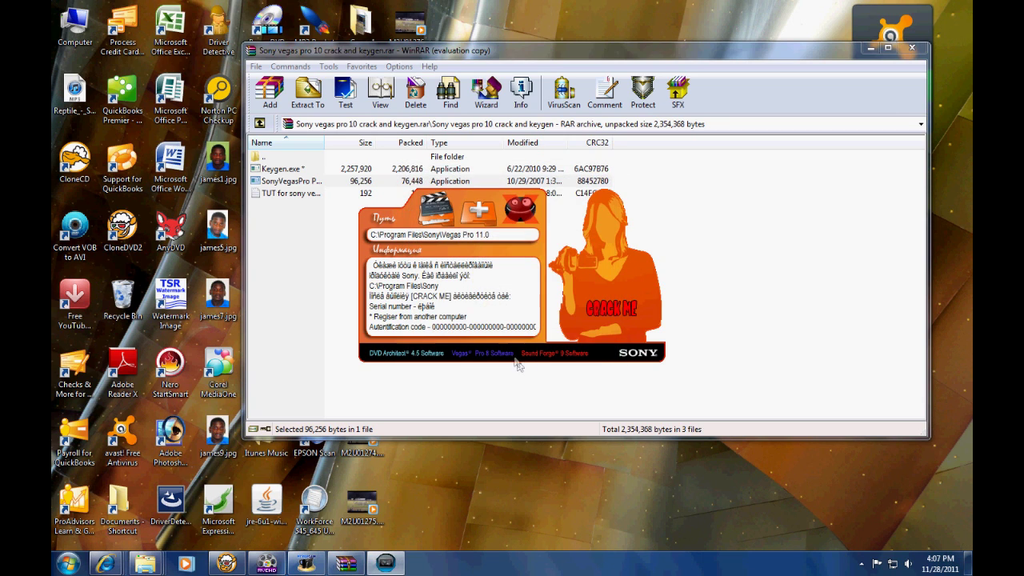
Add the Vegas Pro 11.0 and Sony\Shared Plug-Ins folders, then run Crack Me until 'Enjoy !!!'
click(479, 212)
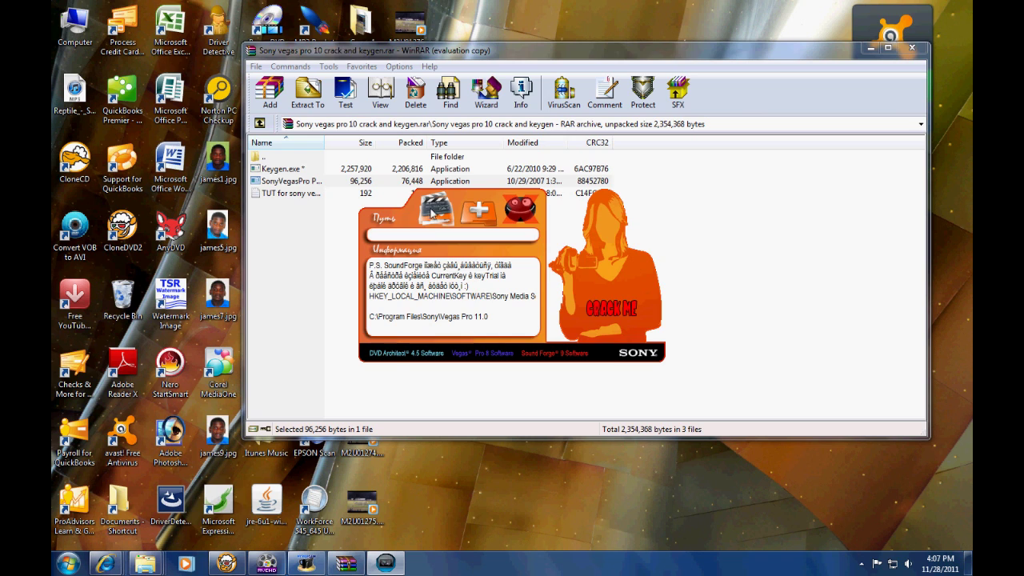
click(432, 212)
scroll(588, 286, down, 3)
click(487, 293)
drag(597, 248, 597, 296)
click(490, 258)
click(519, 269)
click(529, 363)
click(480, 218)
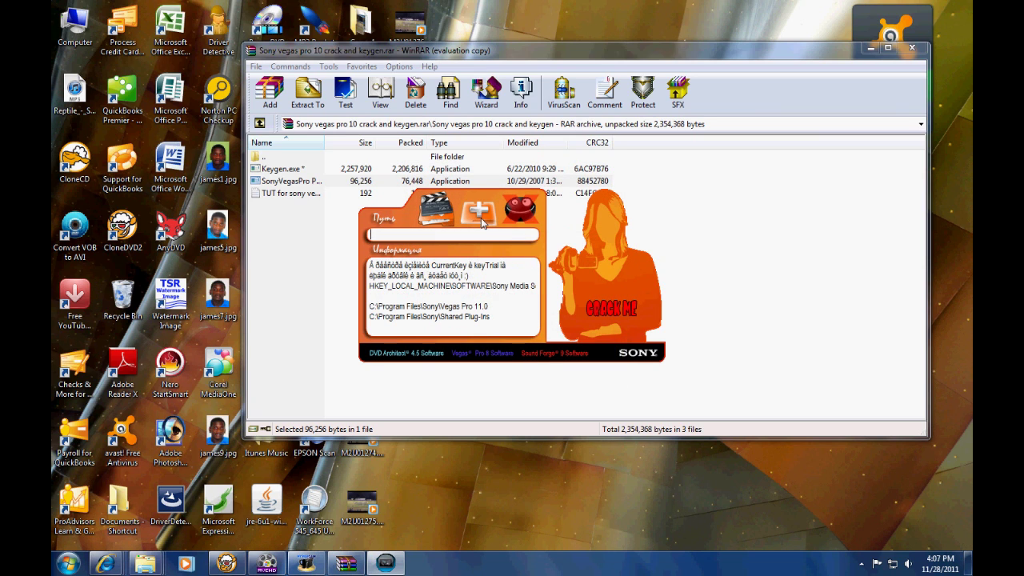
click(598, 312)
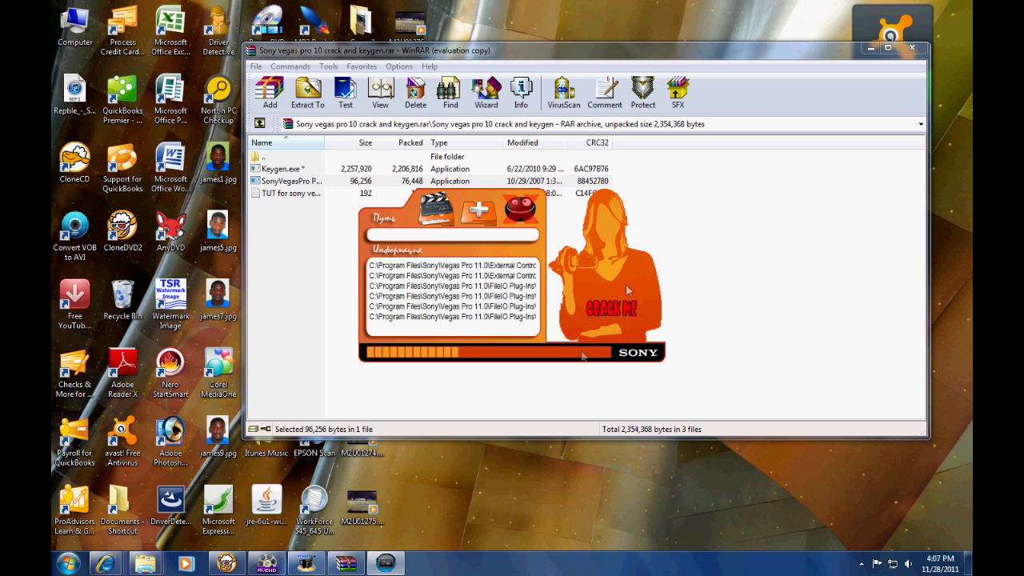
mouse_move(308, 571)
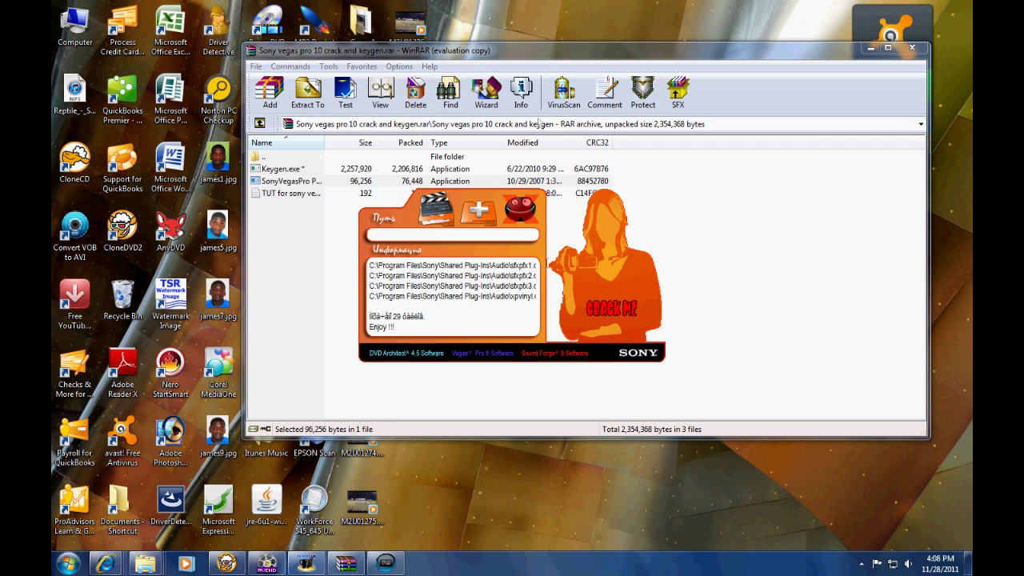
Run Keygen.exe from the archive with the archive password and minimize WinRAR
click(480, 57)
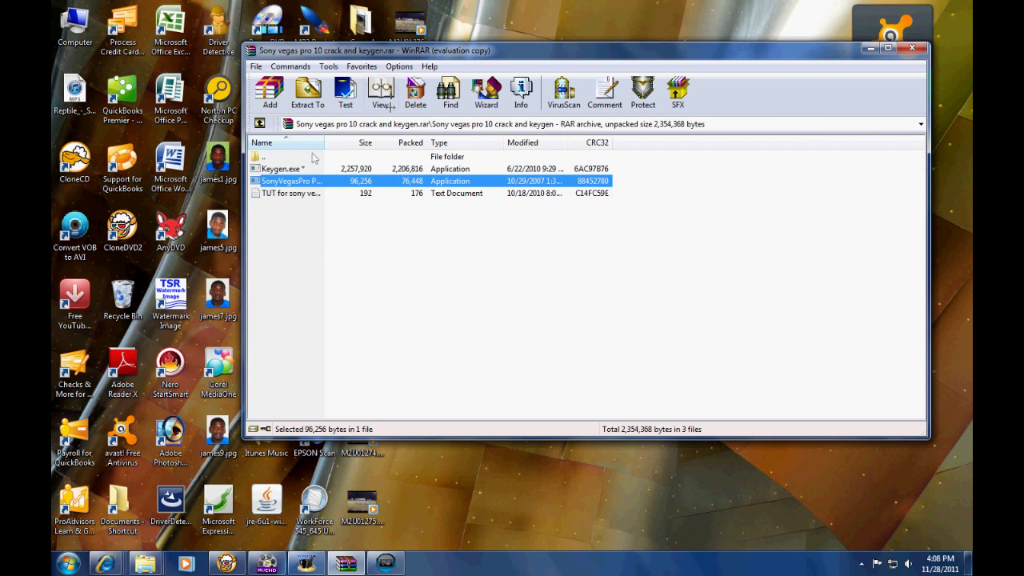
double_click(298, 172)
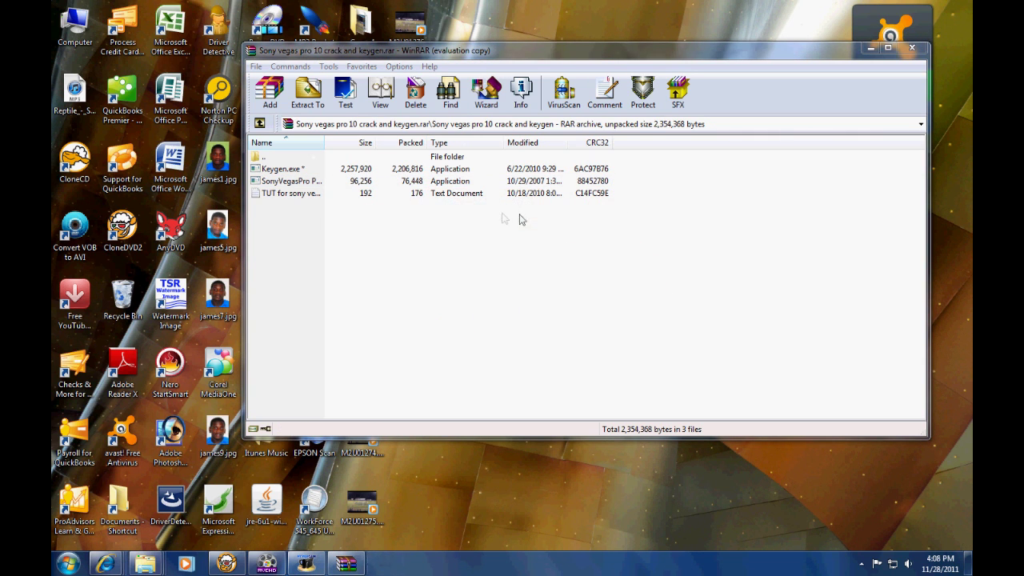
double_click(291, 170)
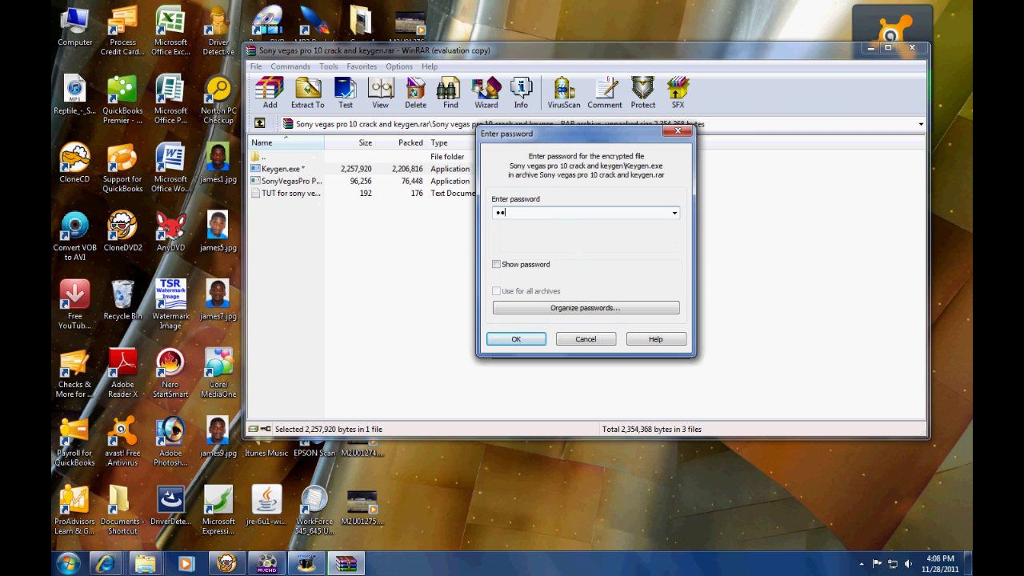
key(Return)
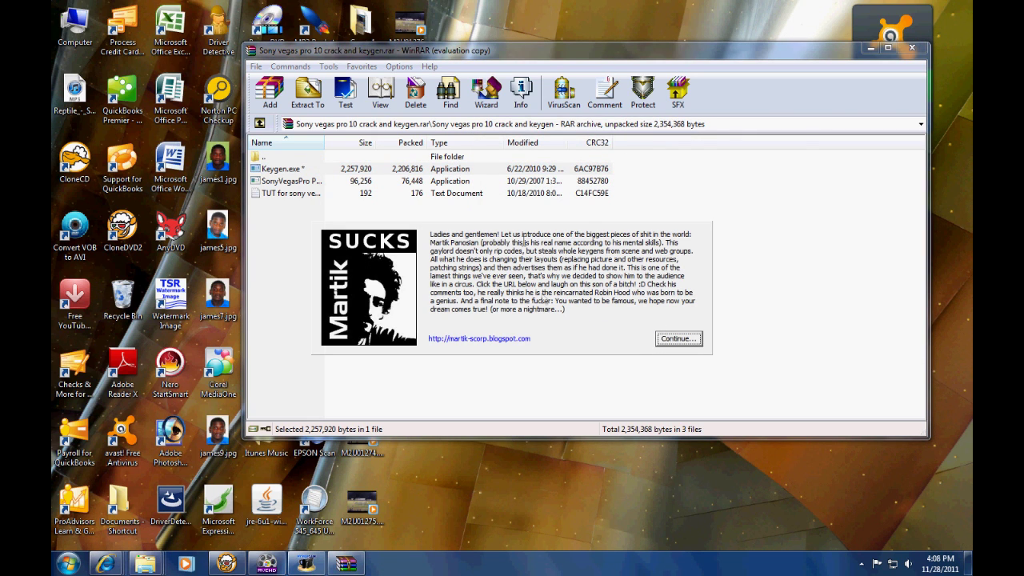
click(678, 339)
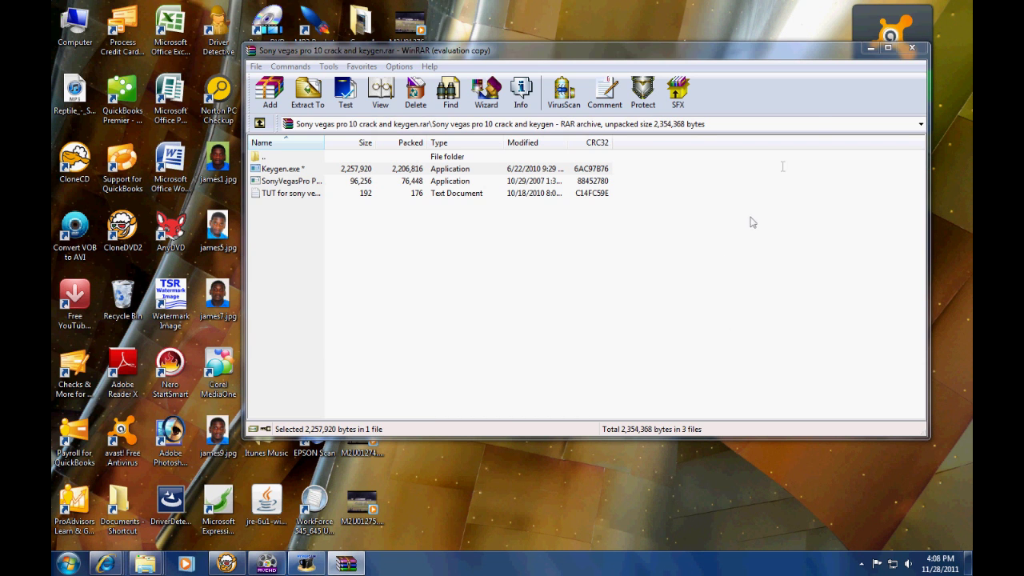
click(870, 48)
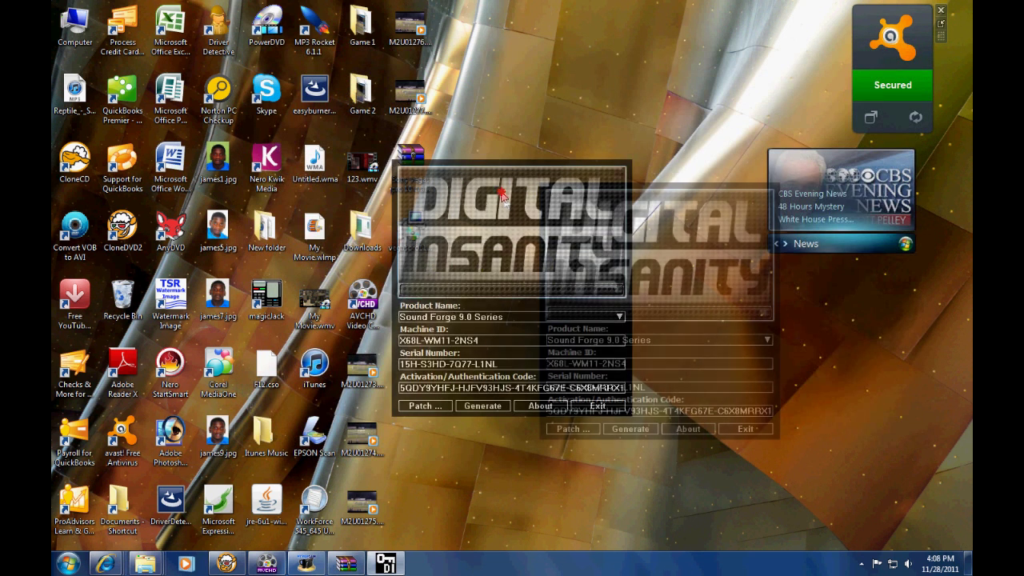
Mute the DI Keygen music in the Volume Mixer
click(908, 564)
click(916, 532)
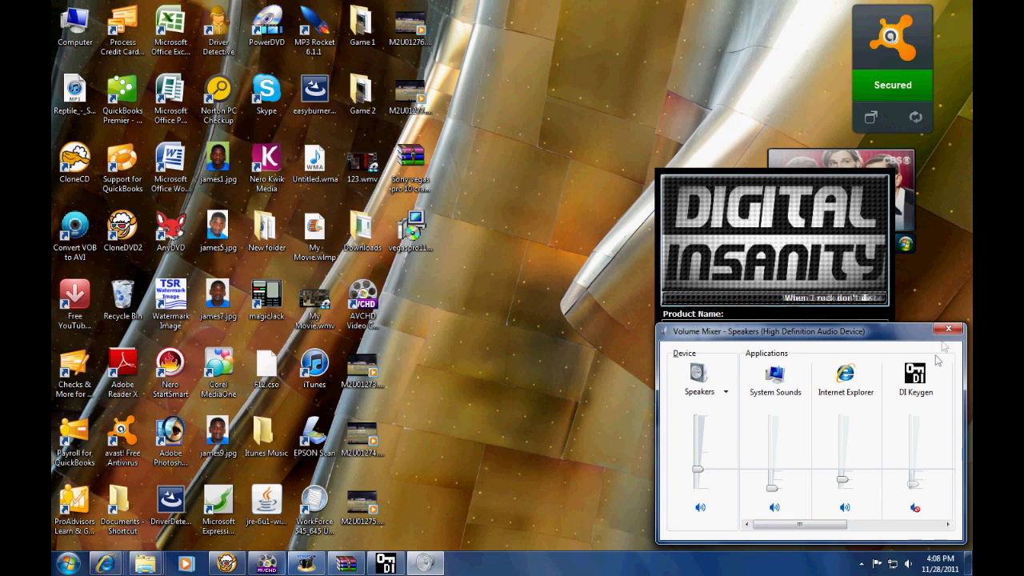
click(948, 328)
click(67, 563)
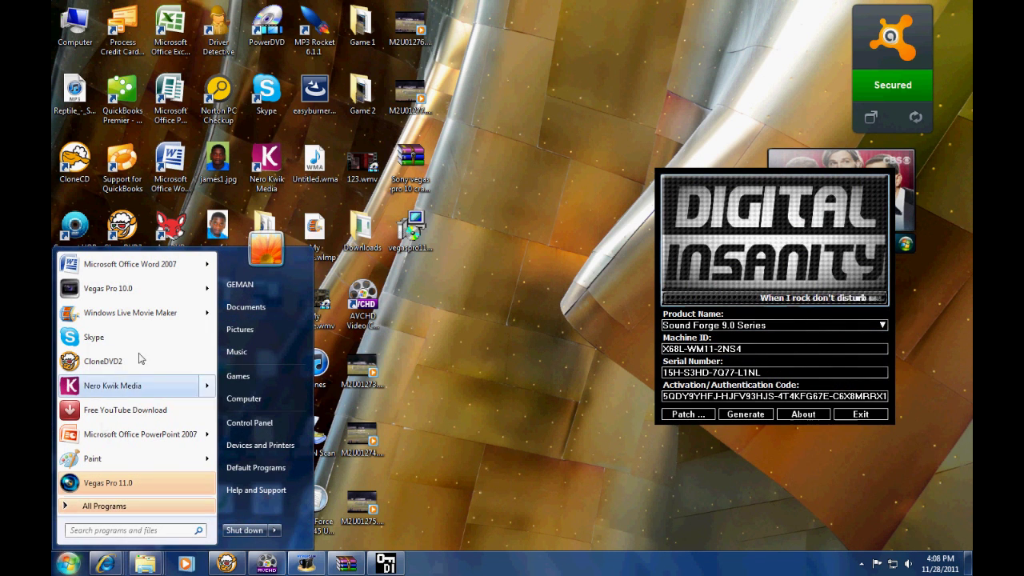
Launch Vegas Pro 11.0 and choose Vegas Movie Studio 9.0 Series in the keygen
click(124, 486)
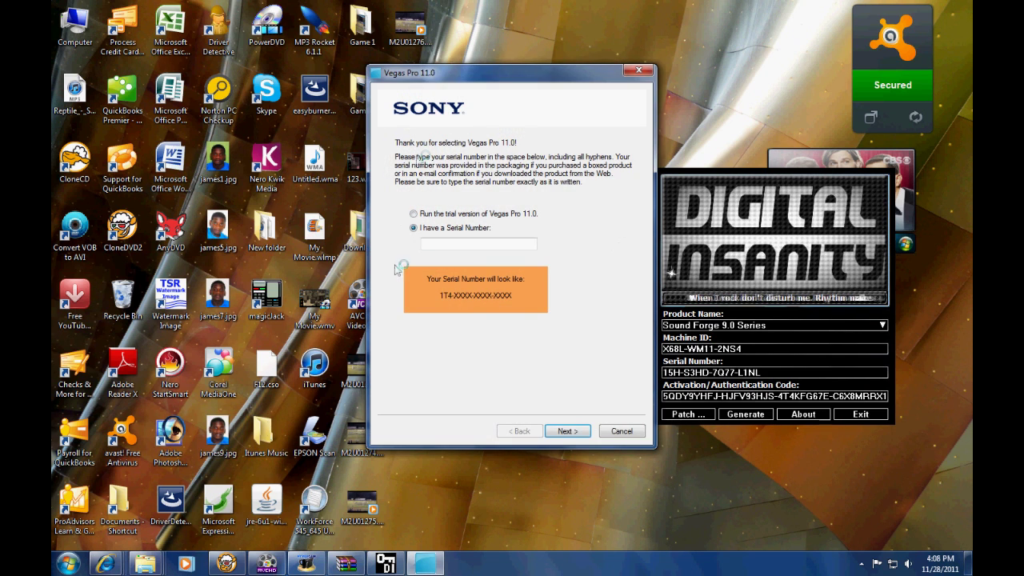
drag(578, 75, 438, 76)
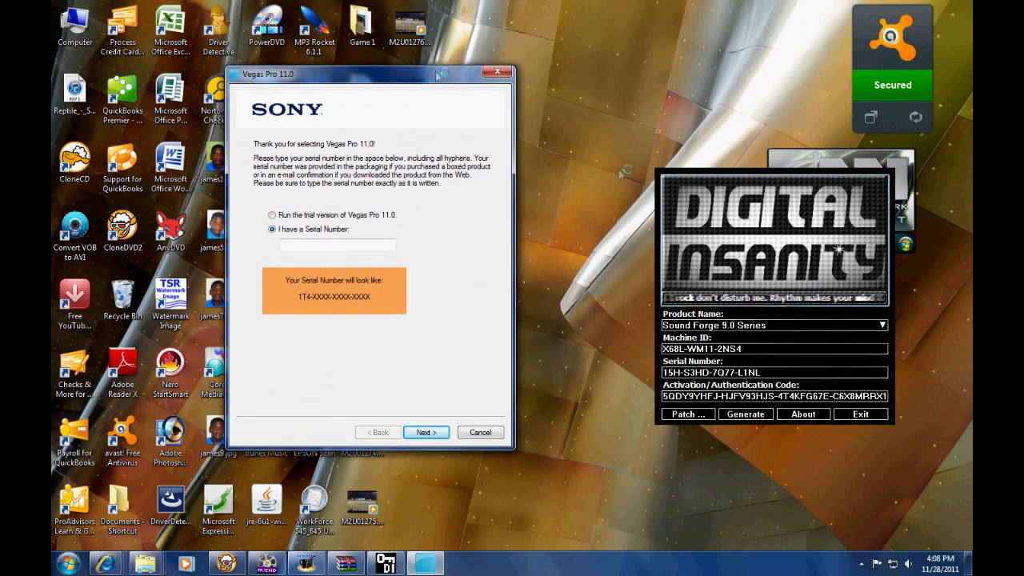
drag(774, 239, 696, 160)
click(804, 246)
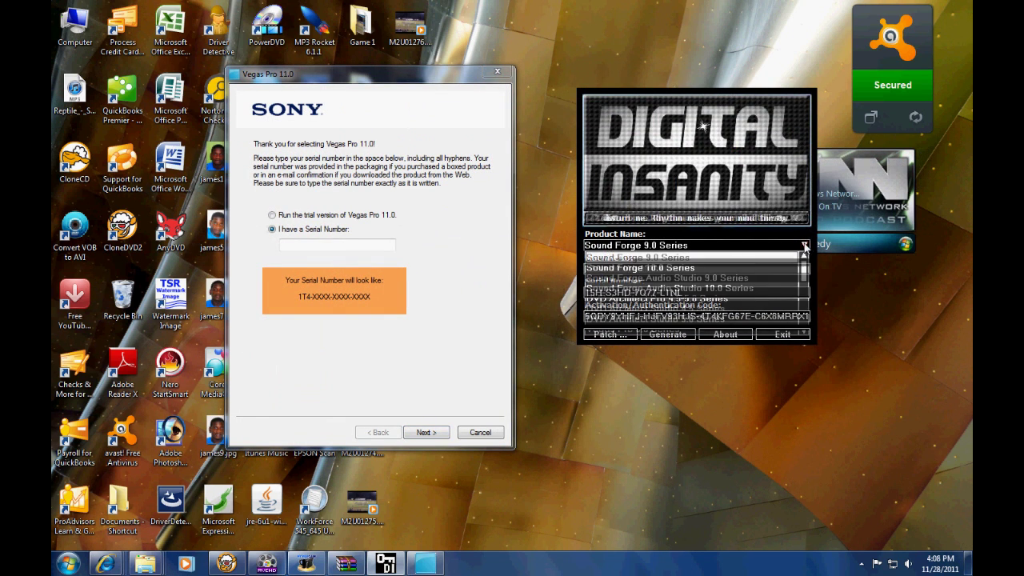
drag(803, 264, 804, 297)
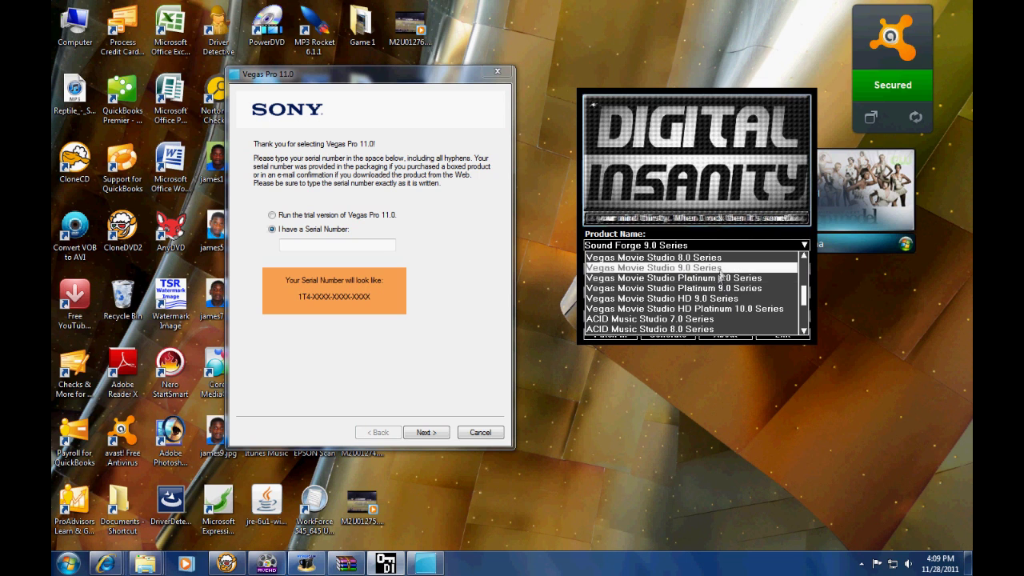
click(646, 268)
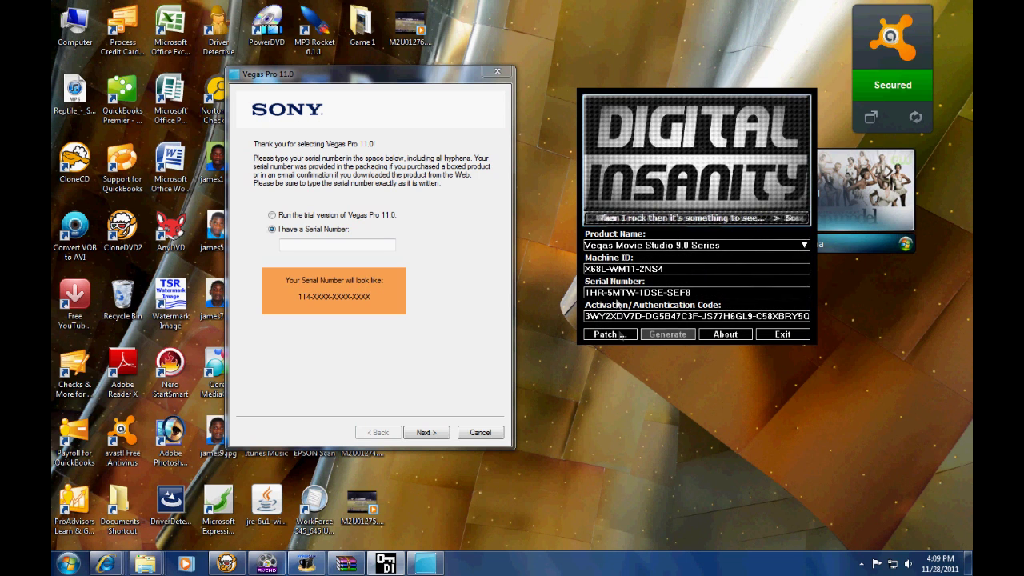
Generate a serial and paste it into the Vegas serial number field
click(667, 333)
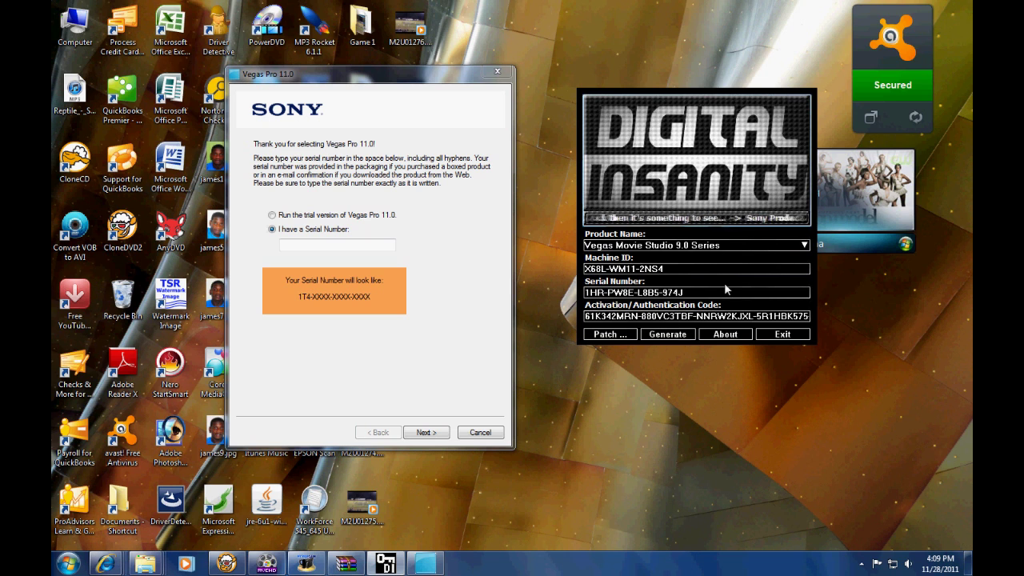
drag(725, 289, 600, 294)
key(ctrl+c)
right_click(598, 294)
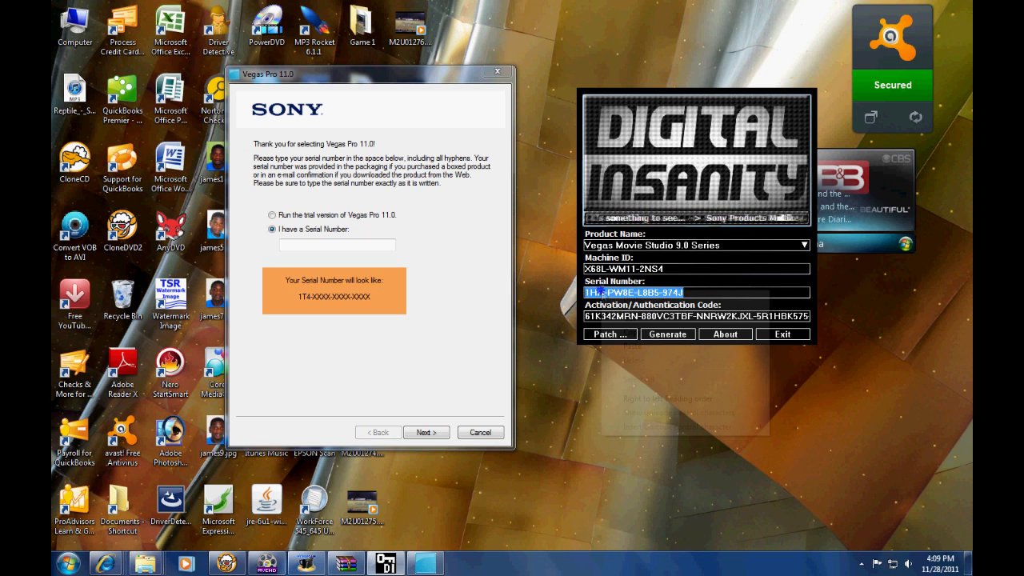
click(633, 331)
right_click(376, 244)
click(417, 306)
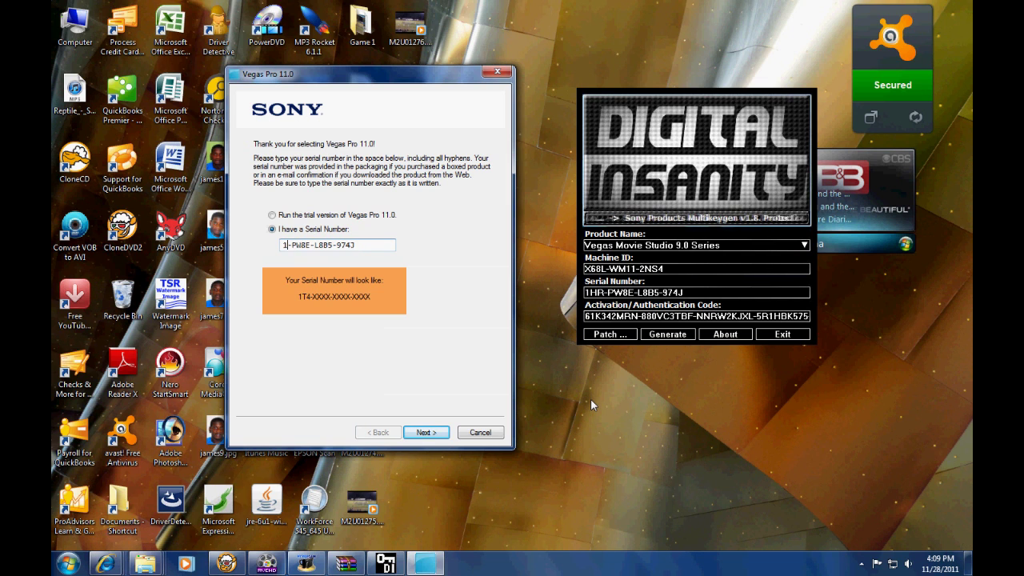
Confirm the serial and submit online registration with the privacy acknowledgement ticked, dismissing the error
text(HR)
key(Return)
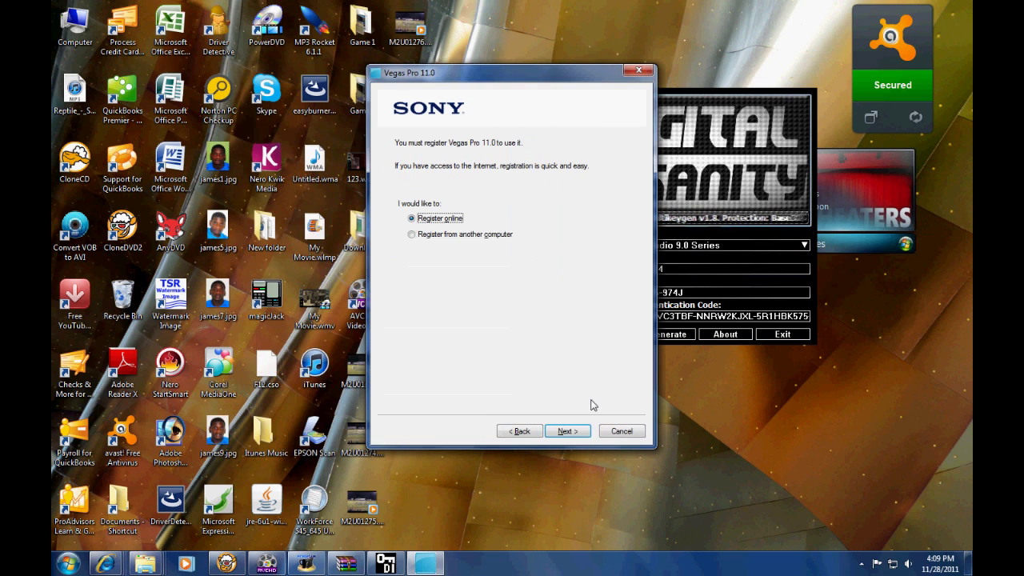
click(710, 220)
click(478, 290)
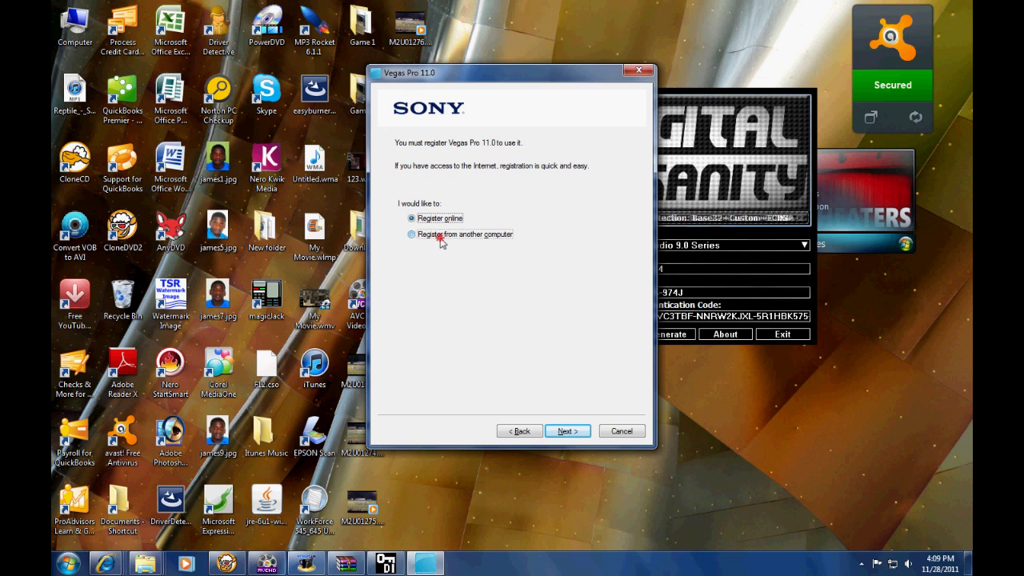
click(567, 430)
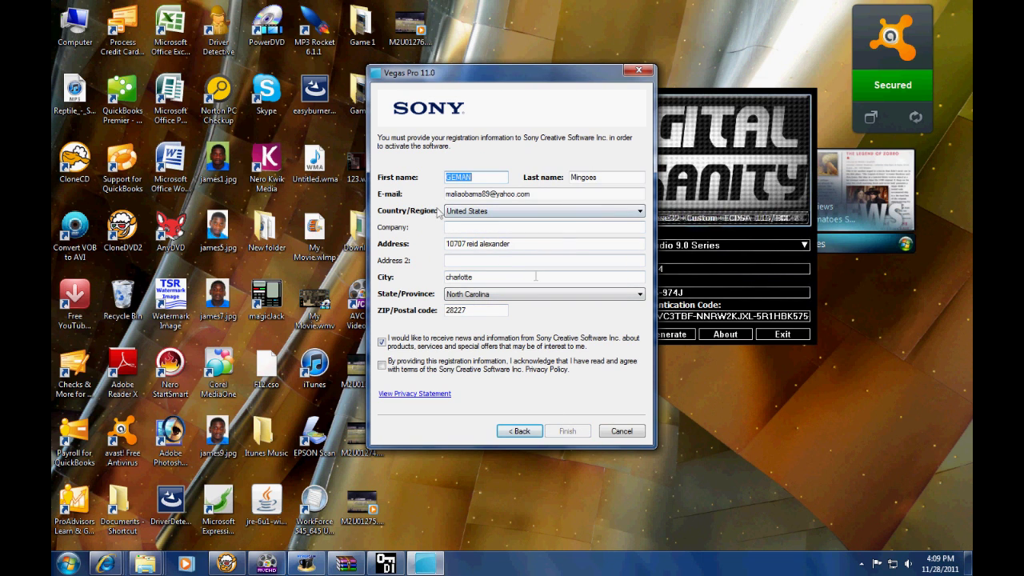
click(381, 364)
click(567, 430)
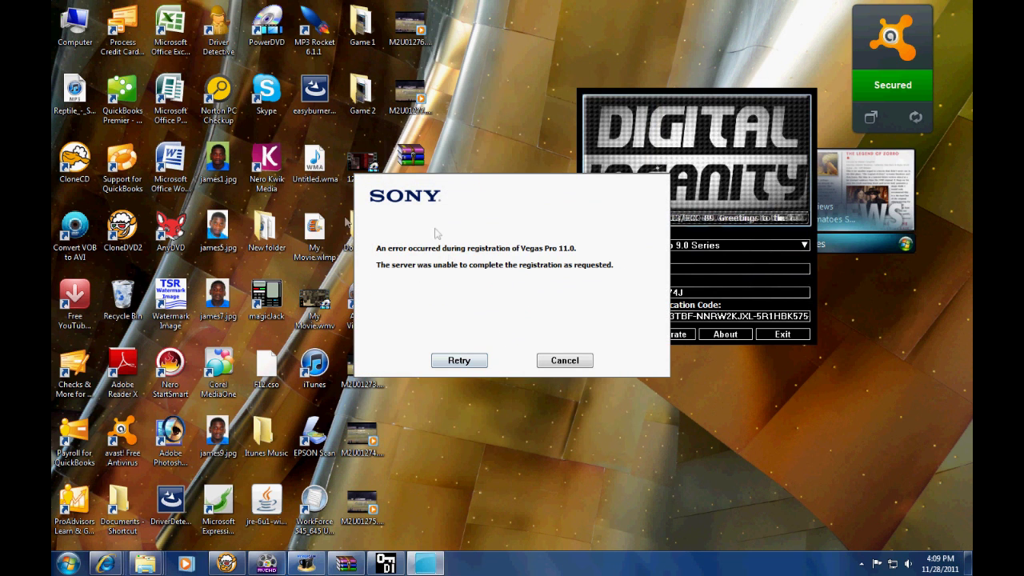
click(555, 361)
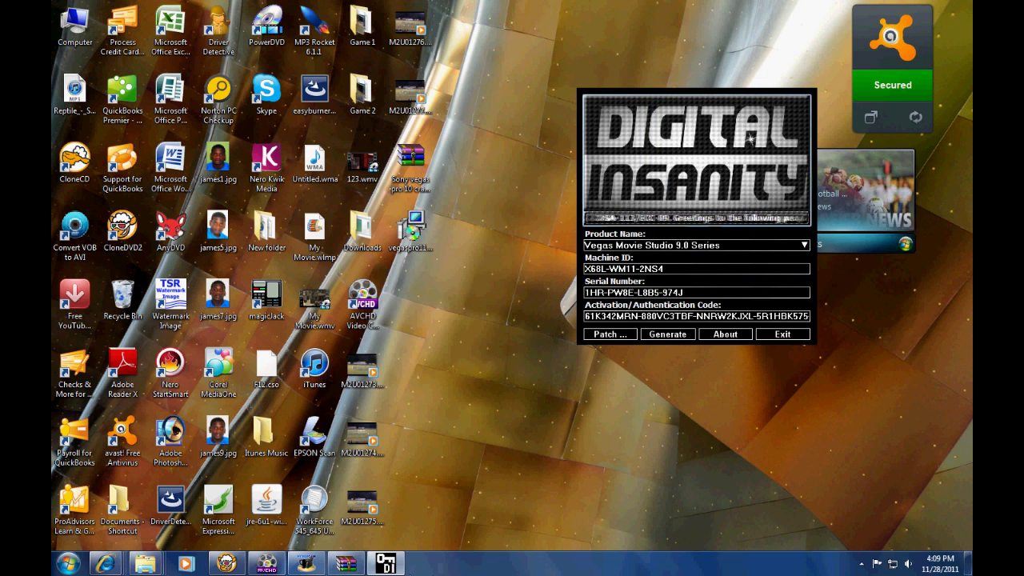
Relaunch Vegas Pro 11.0 and resubmit the online registration with privacy accepted
click(77, 567)
click(120, 483)
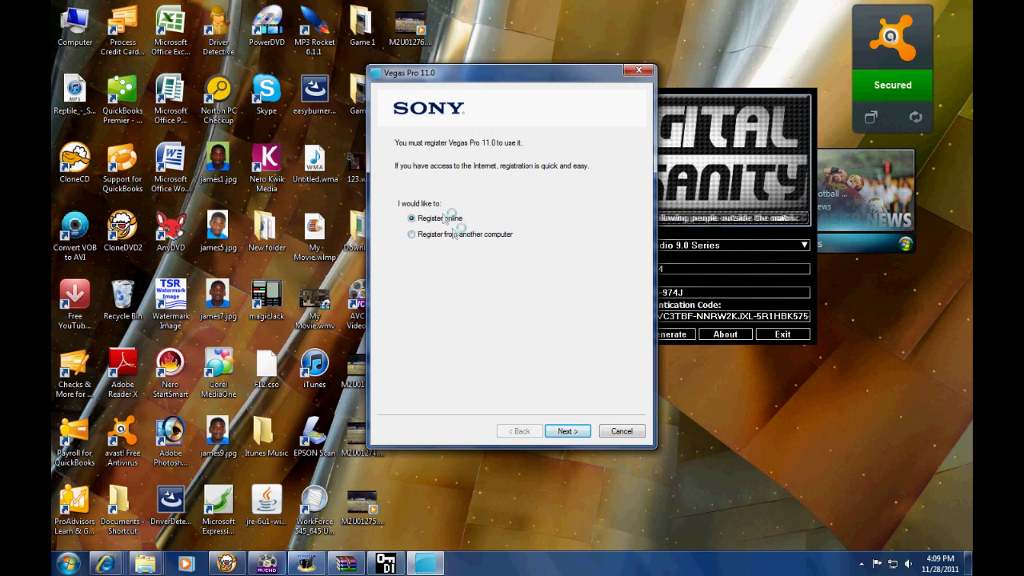
click(566, 431)
click(438, 361)
click(571, 430)
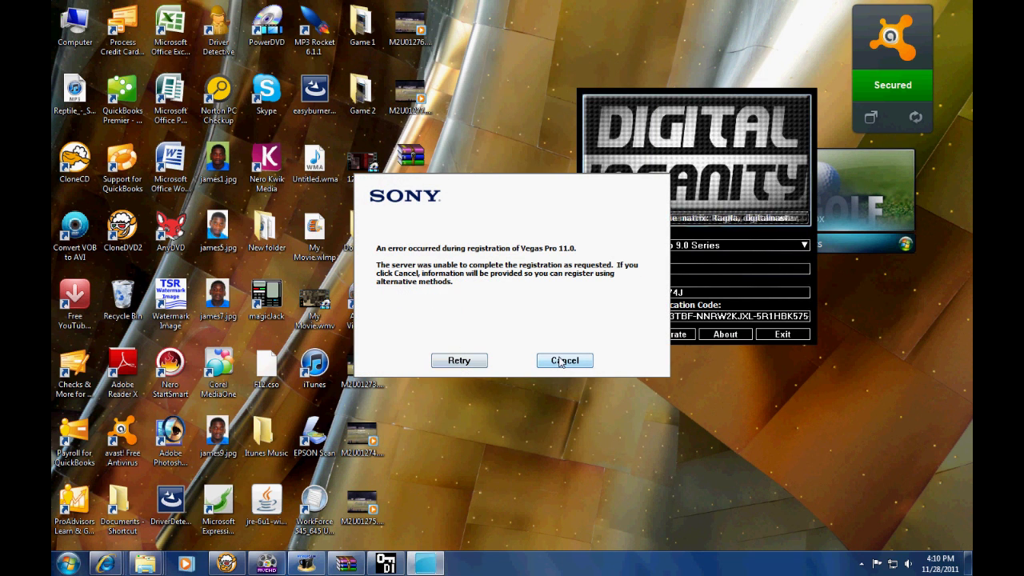
Paste the keygen's Activation Code into the Authentication Code field and finish activation
click(563, 361)
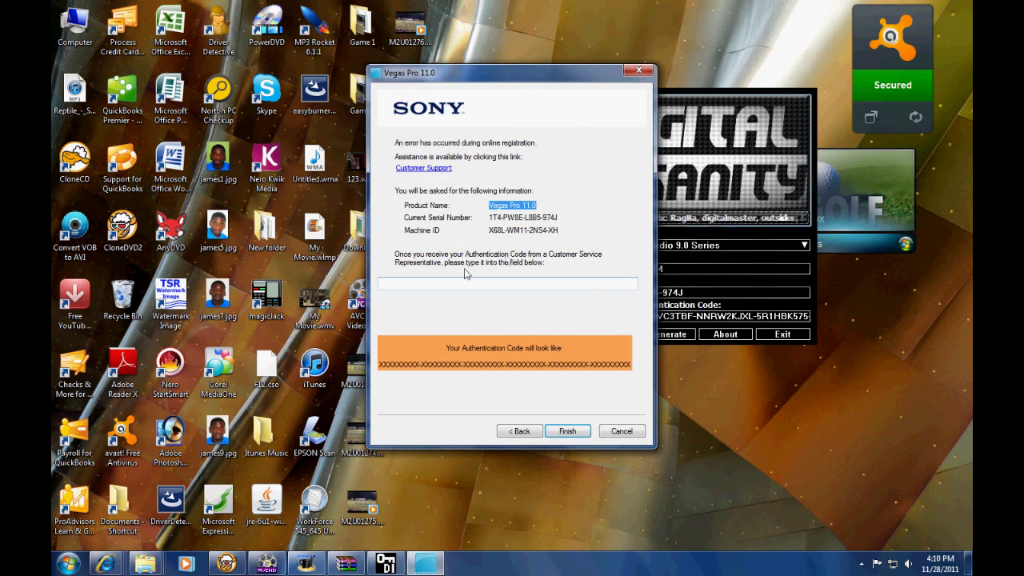
click(668, 154)
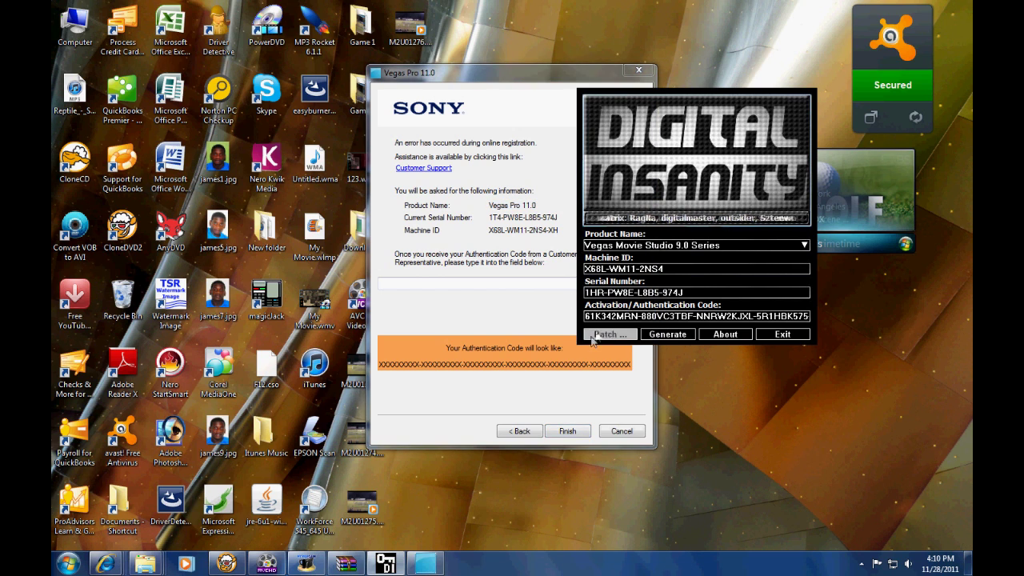
drag(586, 315, 814, 293)
right_click(762, 316)
click(816, 359)
right_click(413, 283)
click(443, 339)
click(571, 430)
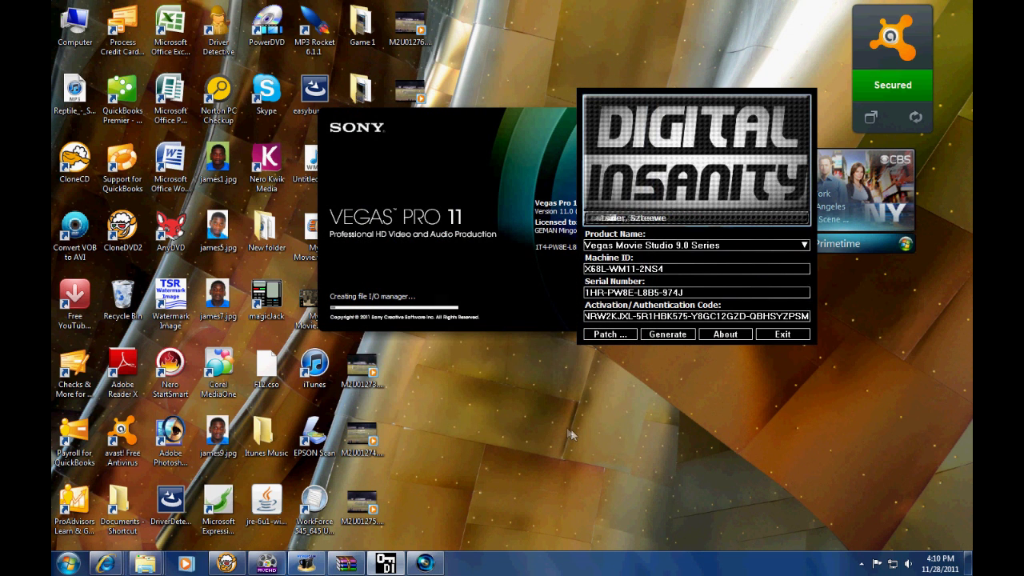
Move the keygen beside the Vegas splash and exit it while Vegas loads
click(644, 152)
drag(520, 390, 624, 146)
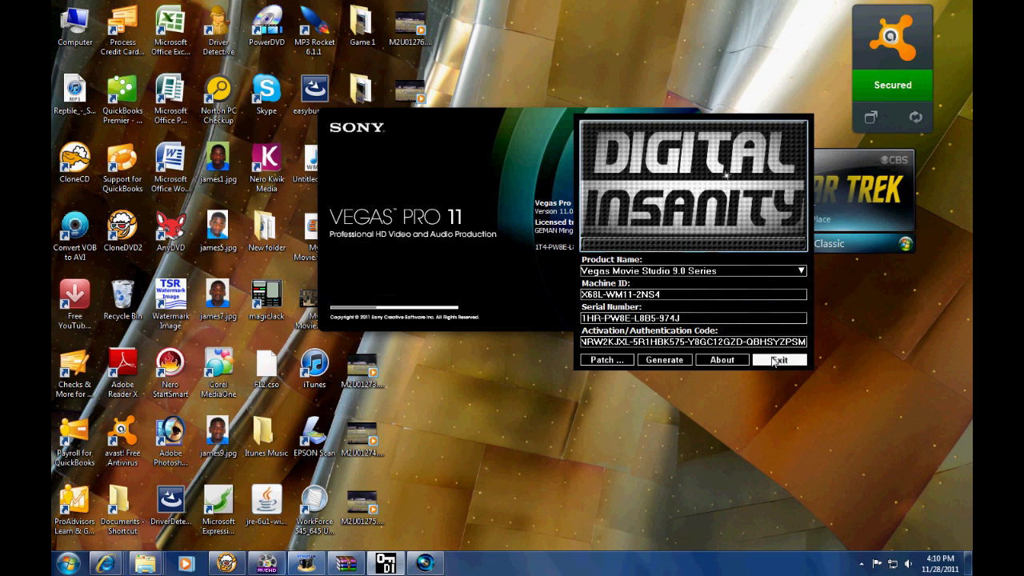
click(777, 360)
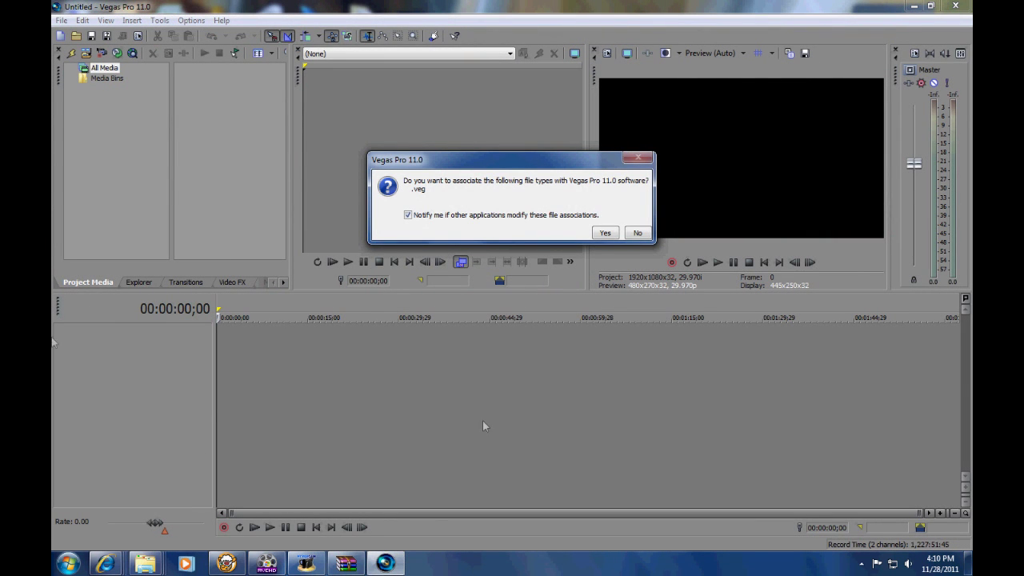
Accept associating .veg files with Vegas Pro 11, then bring the HyperCam window back
click(604, 233)
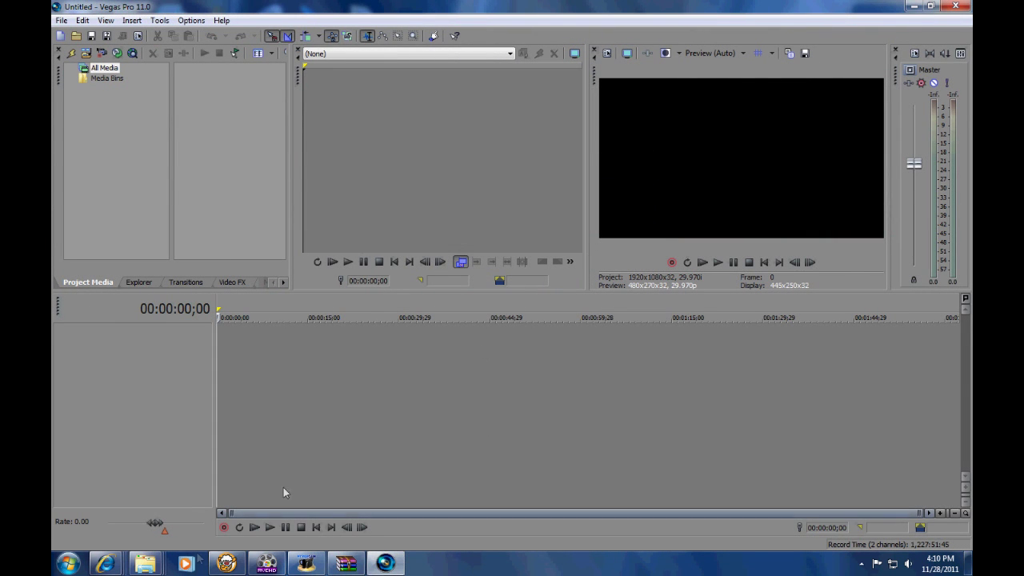
mouse_move(105, 563)
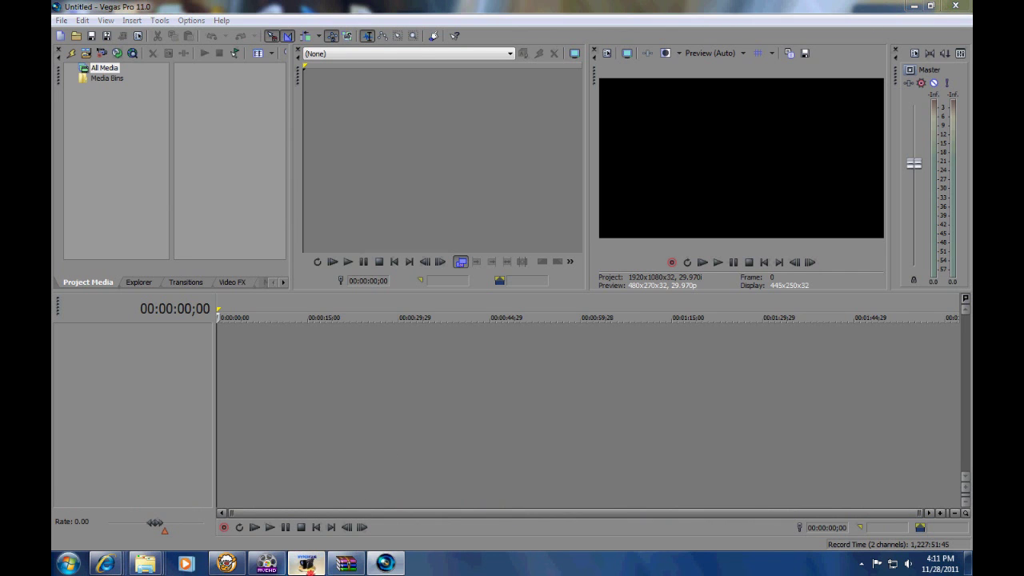
click(306, 563)
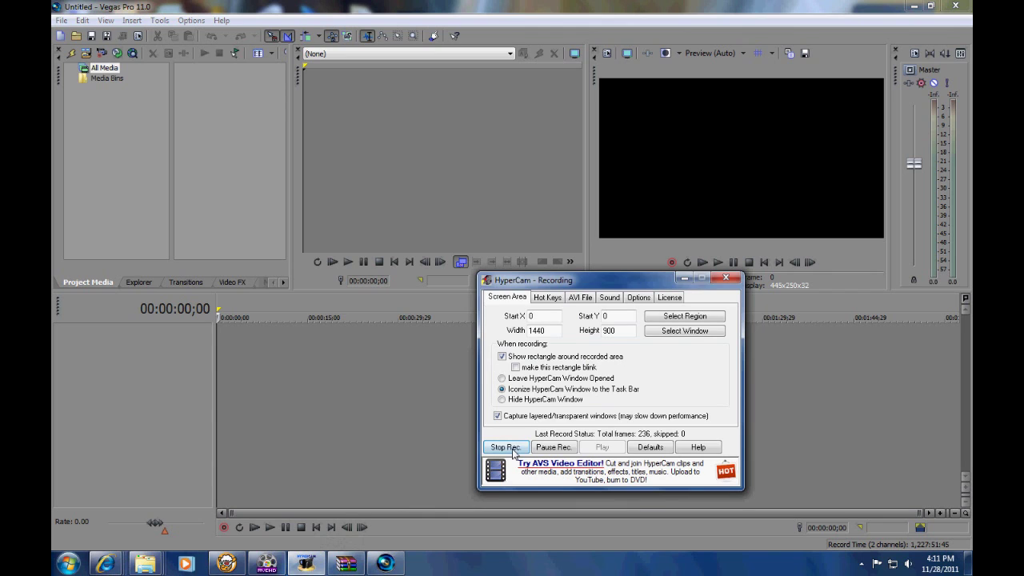